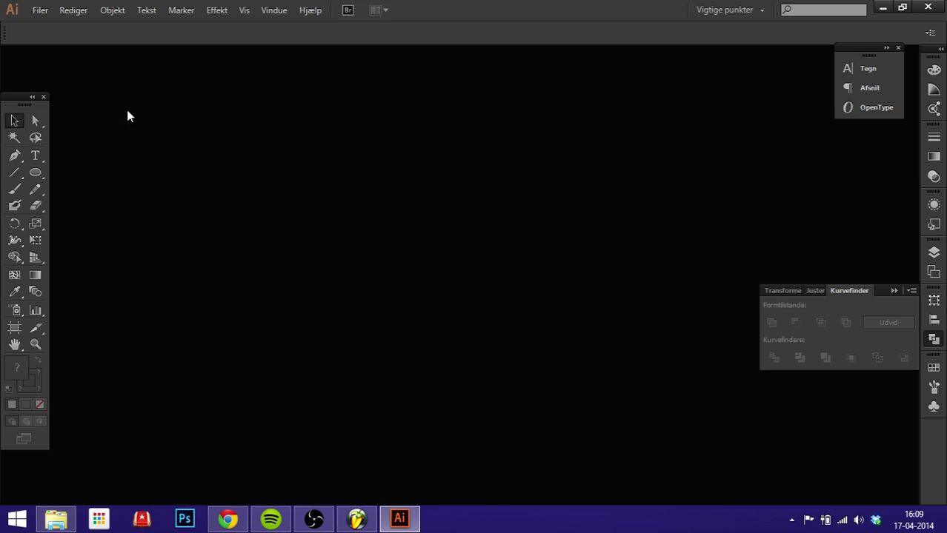
# Create a new document with the default A4 print profile, named Ikke-angivet-7.
pyautogui.click(39, 11)
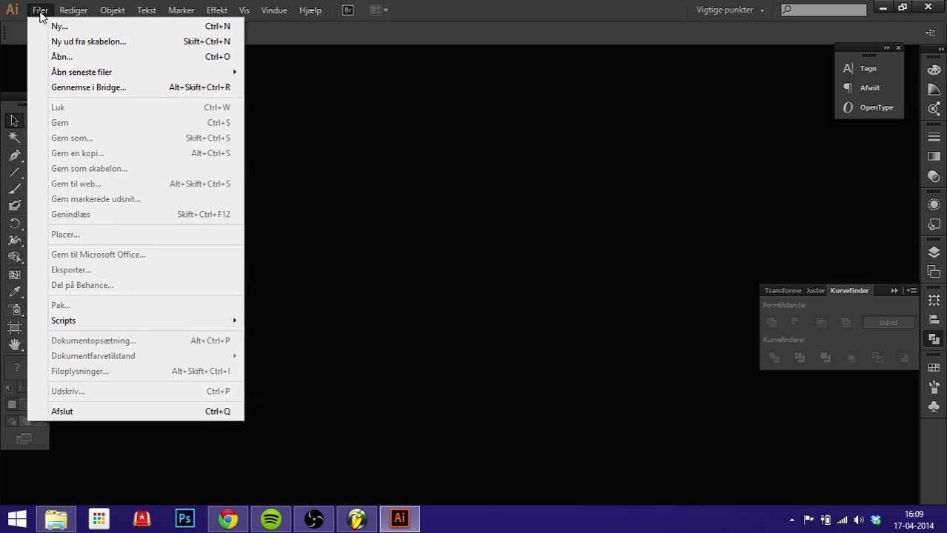
pyautogui.click(60, 28)
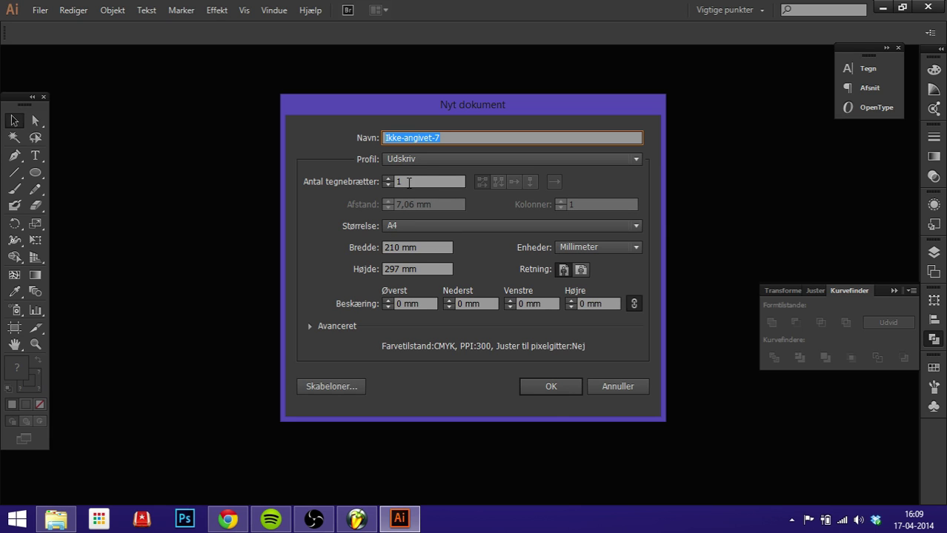
pyautogui.click(546, 393)
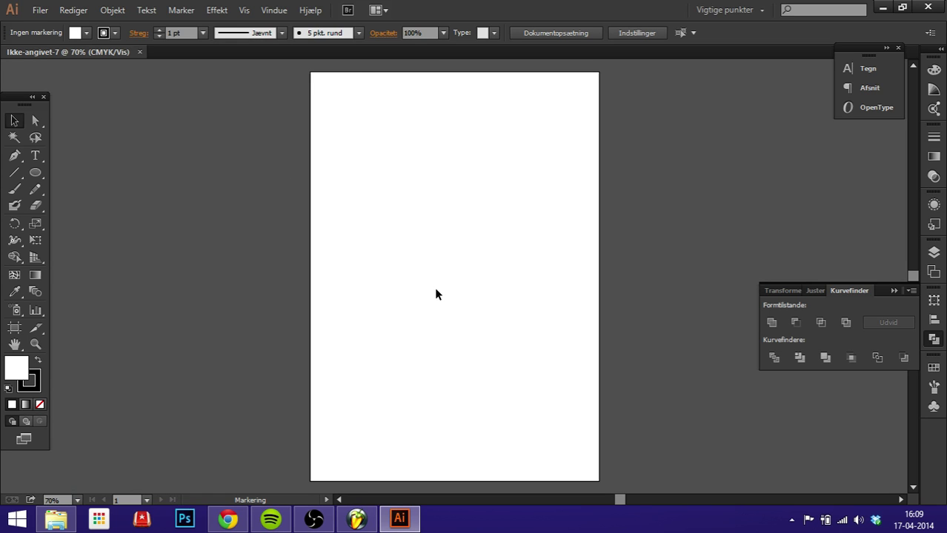
# Turn on Vis gitter and Fastgør til gitter so the grid shows and shapes snap to it.
pyautogui.click(243, 11)
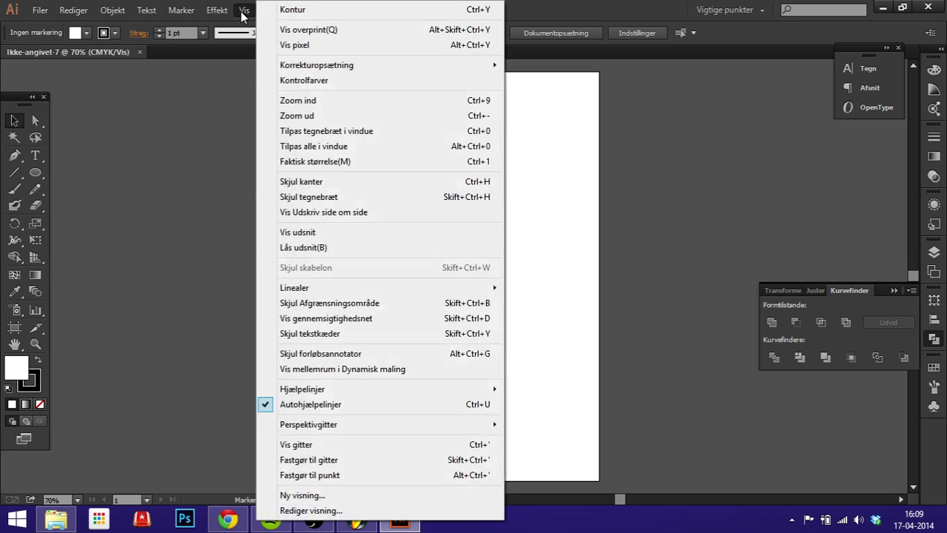
pyautogui.click(303, 445)
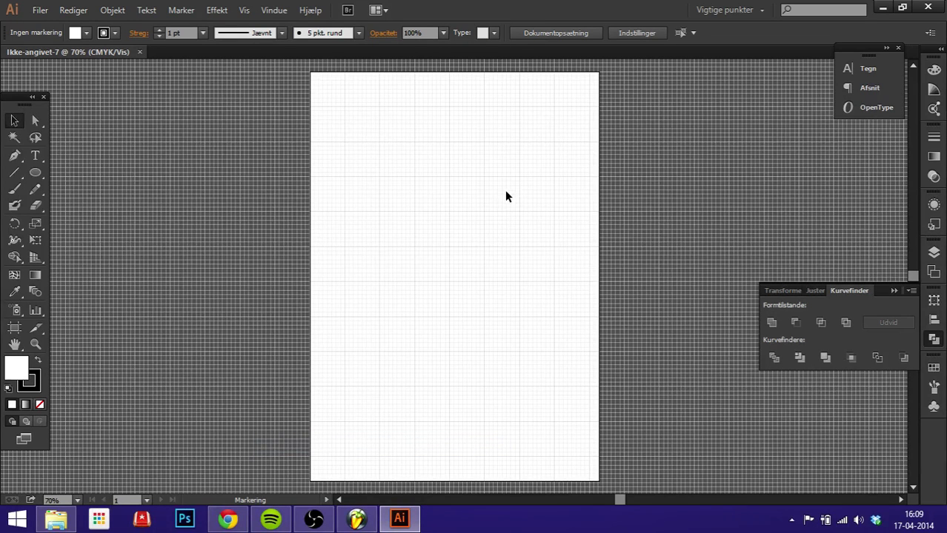
pyautogui.click(244, 10)
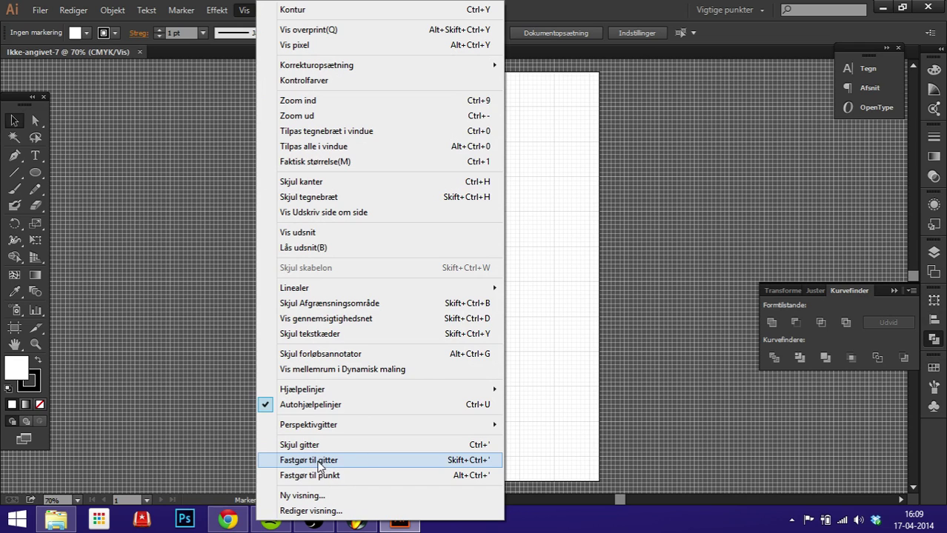
pyautogui.click(345, 462)
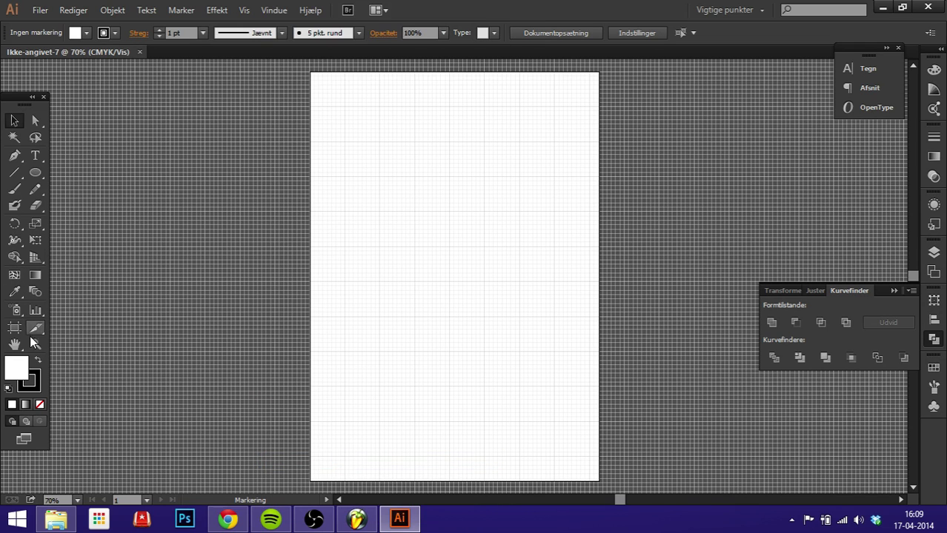
# Zoom in and draw a small grid-snapped circle with the Ellipse tool in the artboard's upper left.
pyautogui.click(35, 344)
pyautogui.click(465, 276)
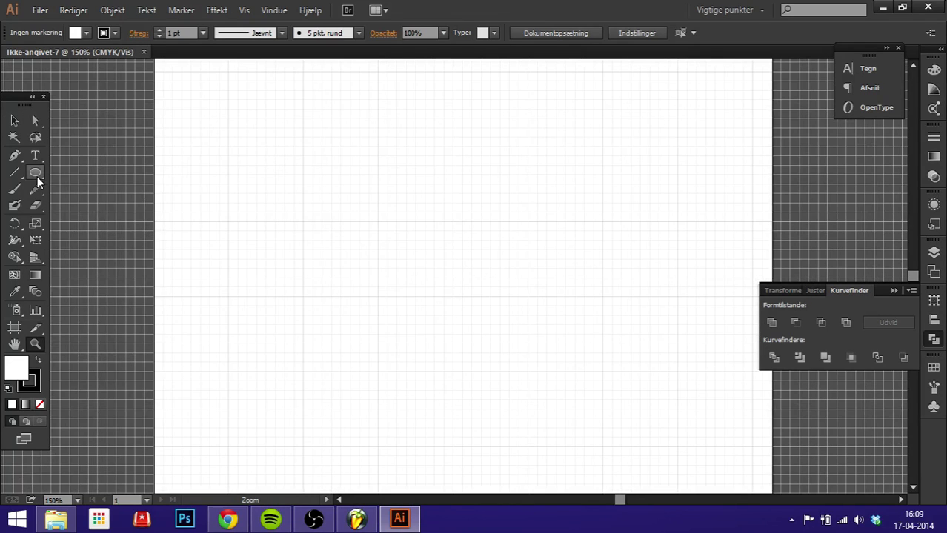
pyautogui.click(35, 172)
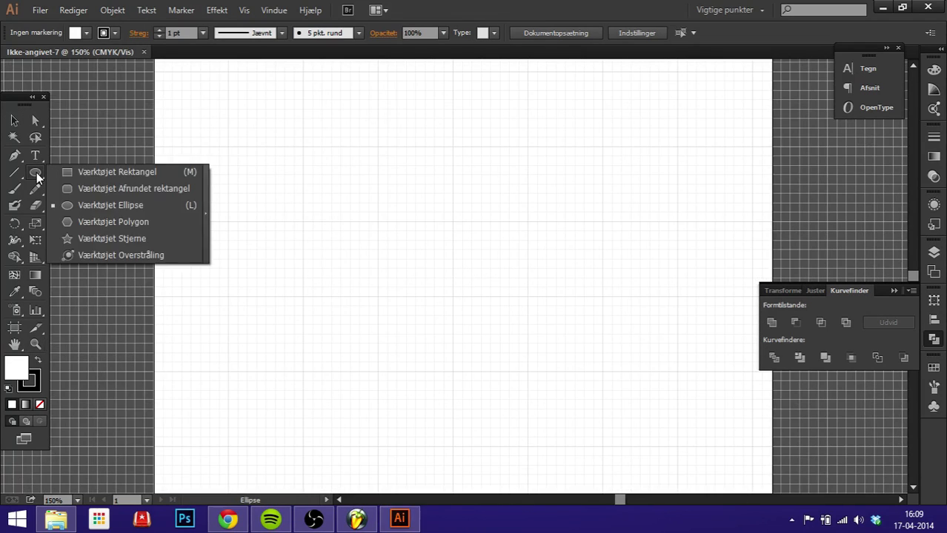
pyautogui.click(105, 211)
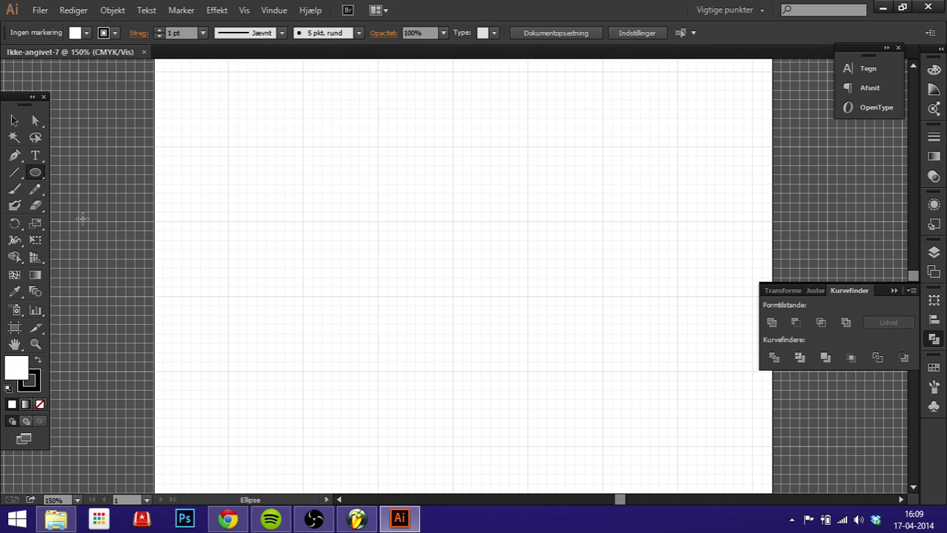
pyautogui.click(35, 174)
pyautogui.click(93, 208)
pyautogui.moveTo(377, 146)
pyautogui.mouseDown()
pyautogui.moveTo(456, 219)
pyautogui.moveTo(417, 175)
pyautogui.moveTo(449, 208)
pyautogui.mouseUp()
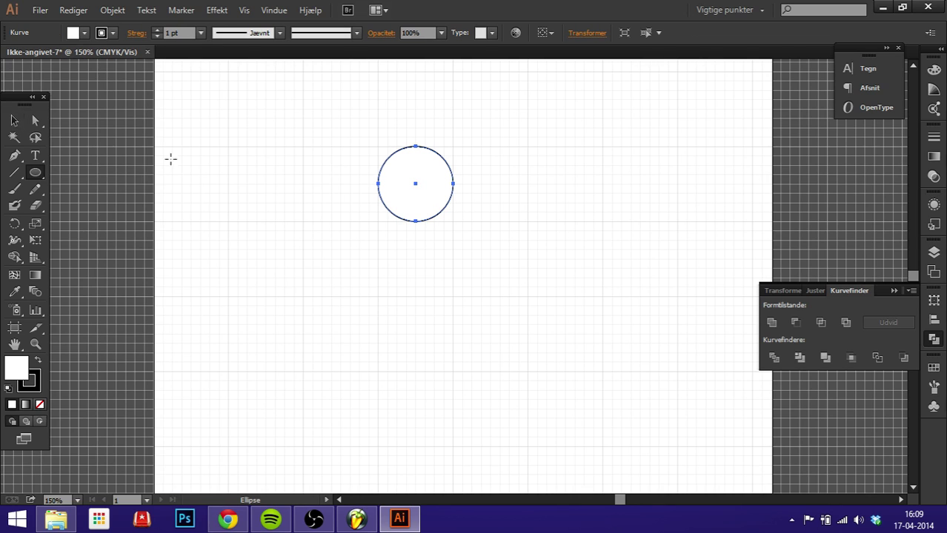
# Alt-drag a copy of the circle to its right and scale it up.
pyautogui.click(14, 121)
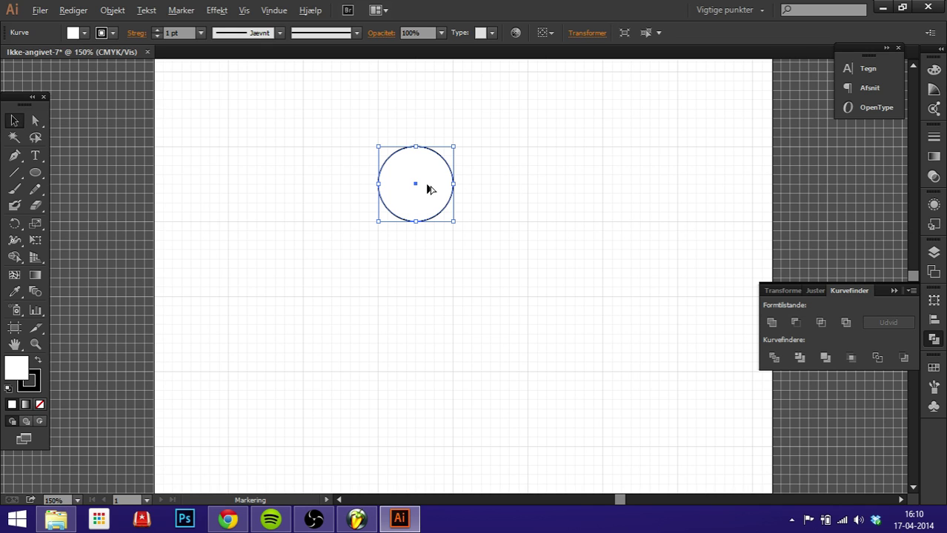
pyautogui.moveTo(428, 189)
pyautogui.mouseDown()
pyautogui.moveTo(494, 227)
pyautogui.moveTo(545, 184)
pyautogui.moveTo(481, 201)
pyautogui.moveTo(465, 193)
pyautogui.mouseUp()
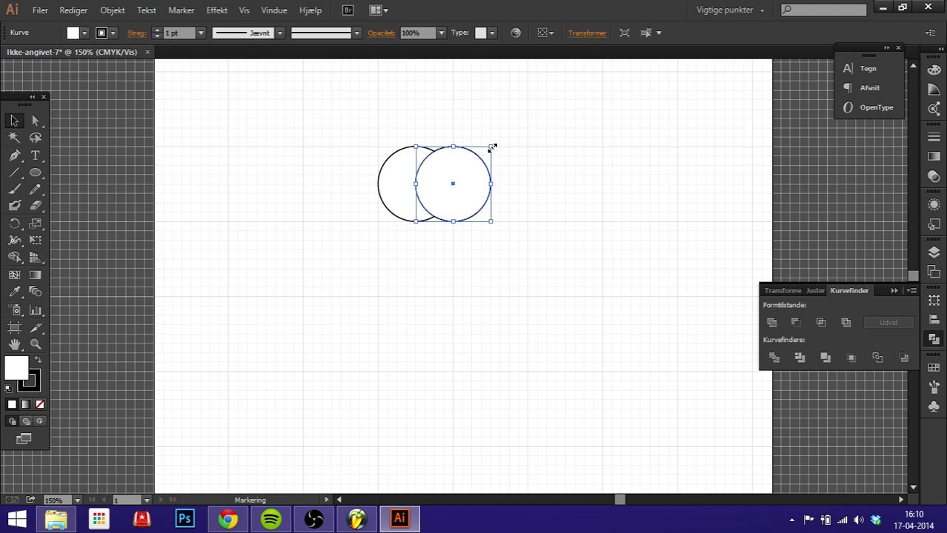
pyautogui.hotkey('ctrl', 'shift', 'b')
pyautogui.moveTo(499, 142); pyautogui.dragTo(528, 111)
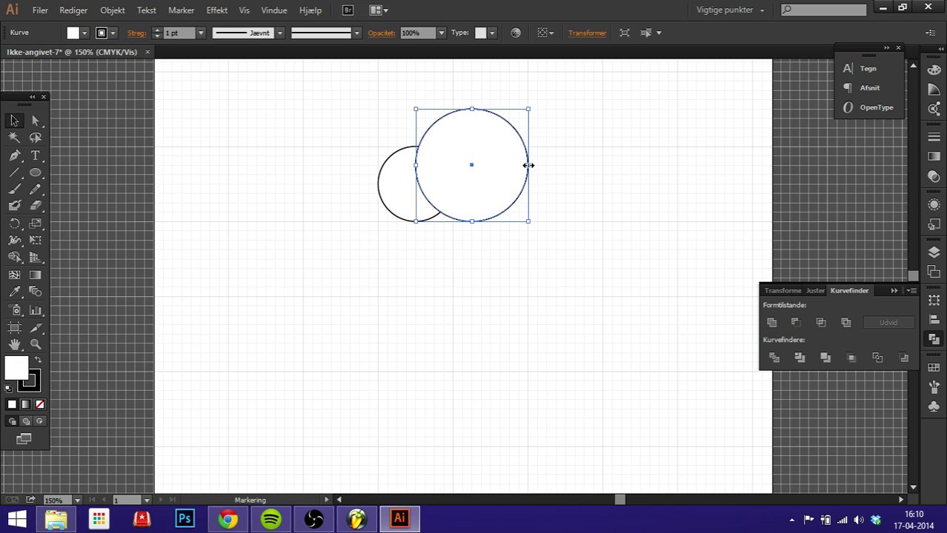
# Copy the enlarged circle further right and scale it up into the largest circle.
pyautogui.scroll(2, 510, 152)
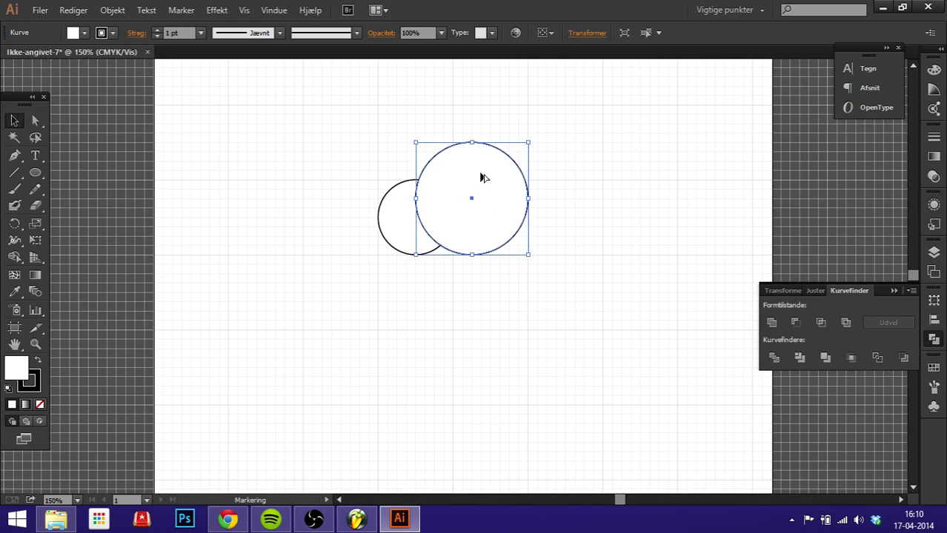
pyautogui.moveTo(486, 188); pyautogui.dragTo(543, 191)
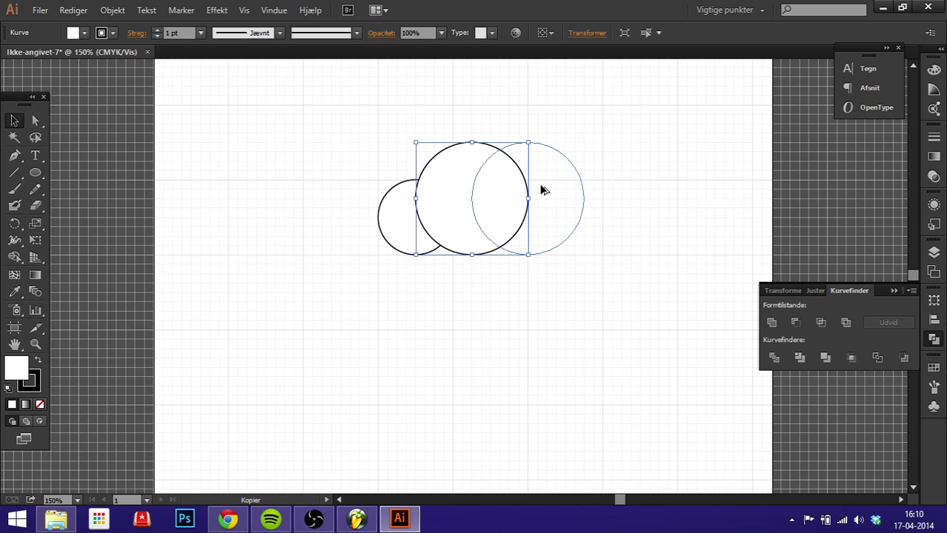
pyautogui.moveTo(543, 190); pyautogui.dragTo(546, 188)
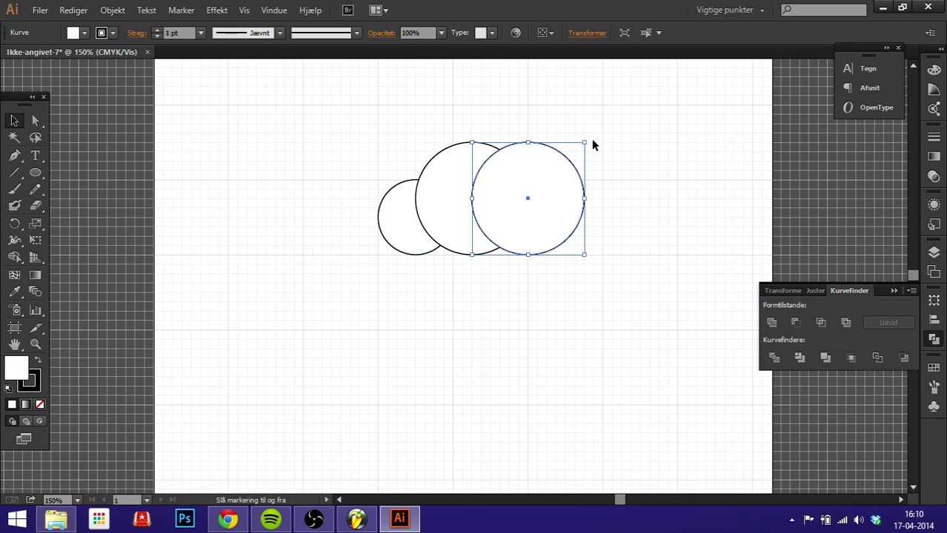
pyautogui.moveTo(585, 144); pyautogui.dragTo(632, 110)
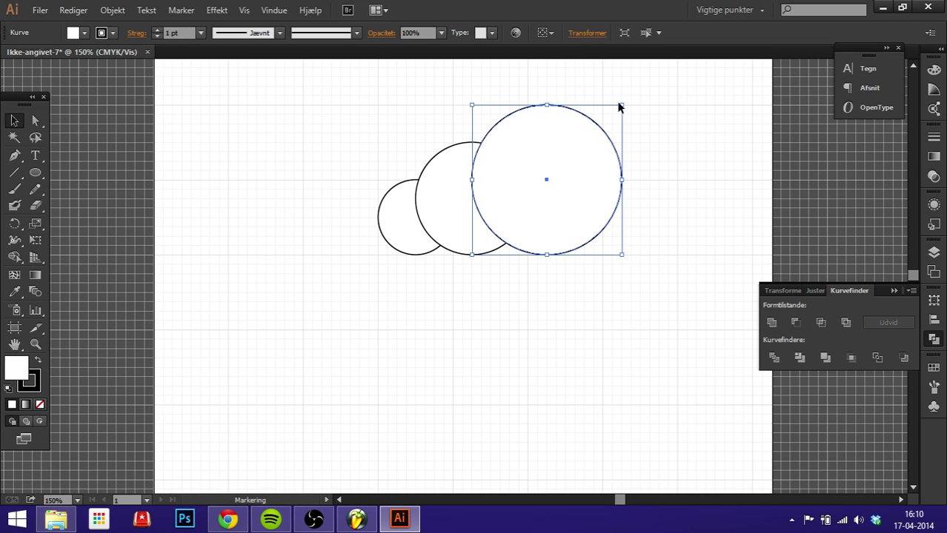
pyautogui.click(680, 186)
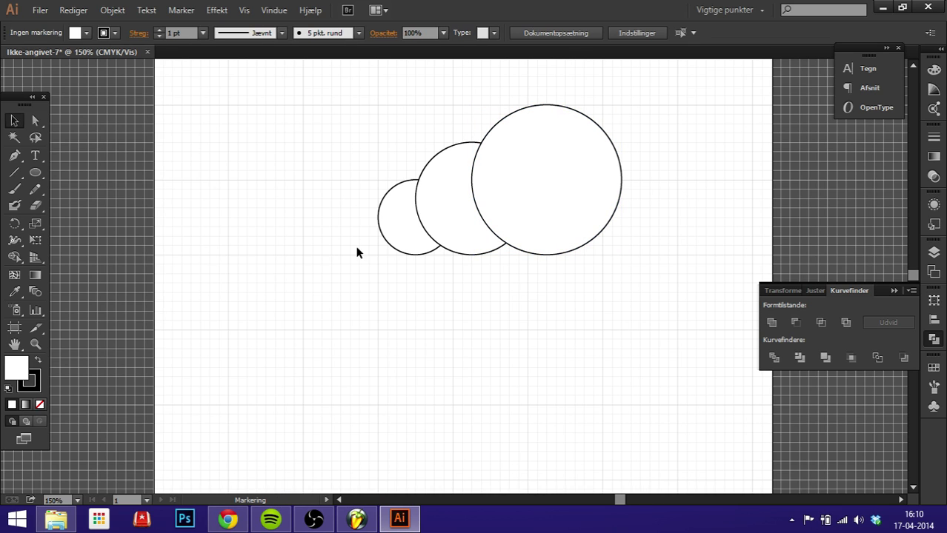
# Alt-drag a copy of the small left circle onto the large circle's right side.
pyautogui.click(413, 223)
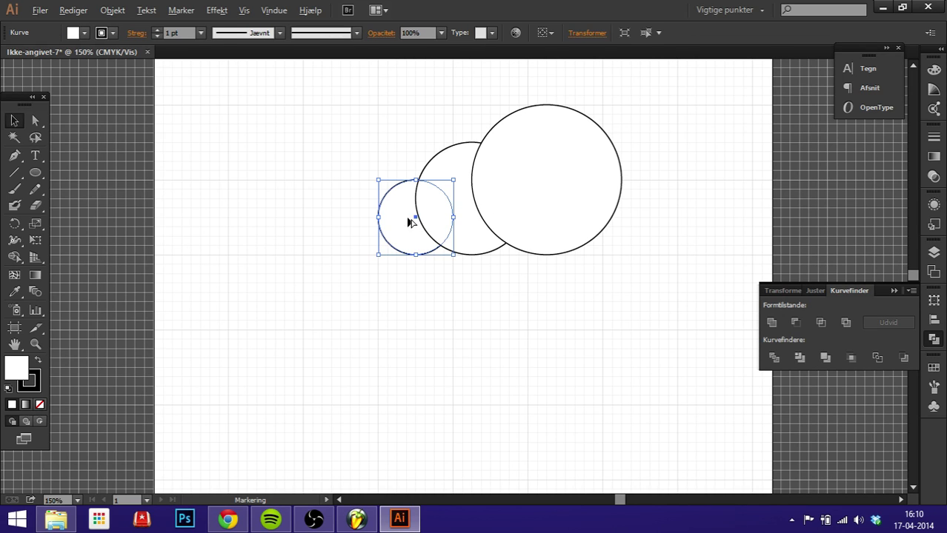
pyautogui.moveTo(394, 224)
pyautogui.mouseDown()
pyautogui.moveTo(608, 219)
pyautogui.moveTo(604, 171)
pyautogui.moveTo(609, 224)
pyautogui.mouseUp()
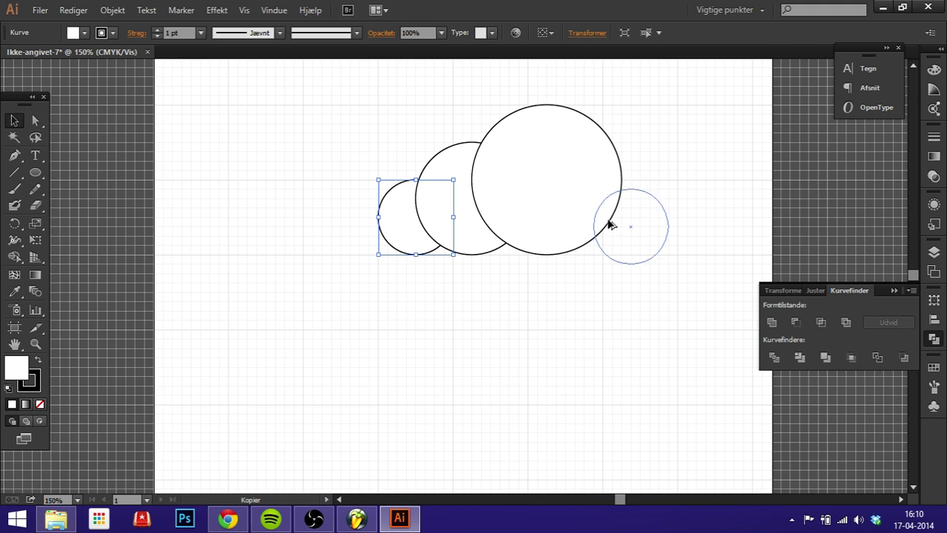
pyautogui.moveTo(609, 224); pyautogui.dragTo(610, 223)
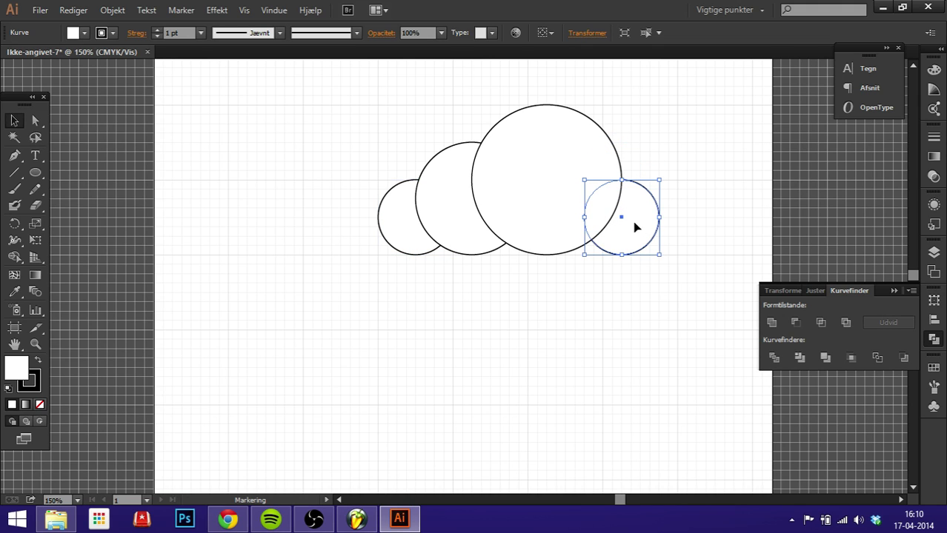
pyautogui.click(674, 150)
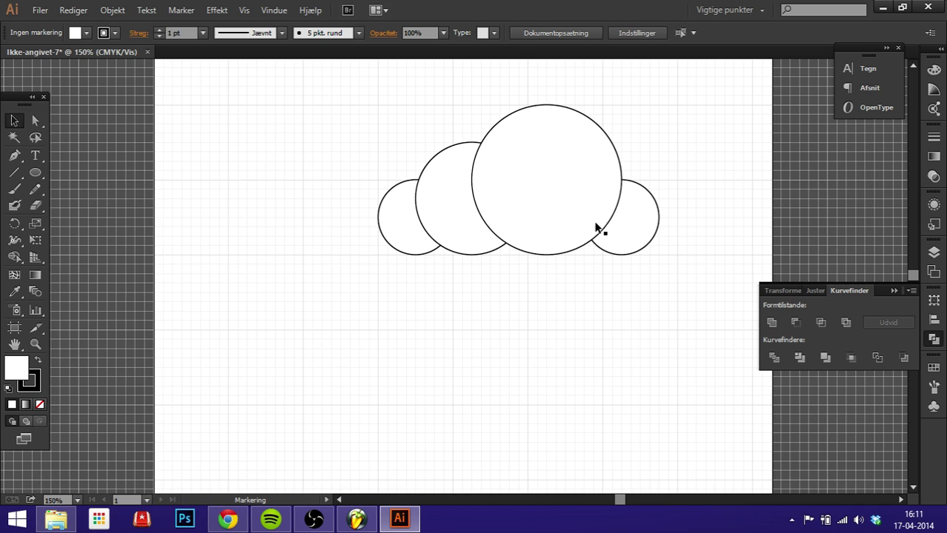
# Draw a thin Rectangle-tool bar spanning the bottoms of the circles as the cloud base.
pyautogui.moveTo(35, 176); pyautogui.dragTo(96, 171)
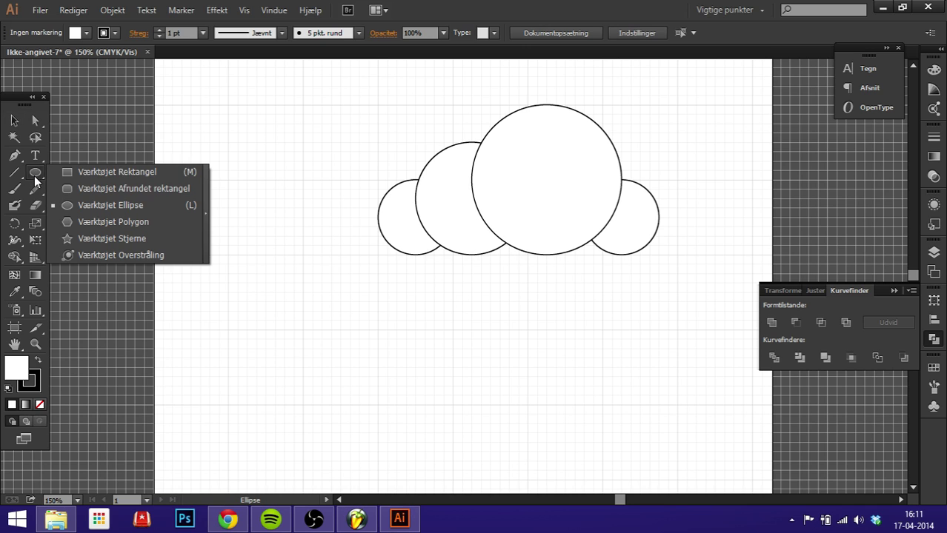
pyautogui.click(133, 174)
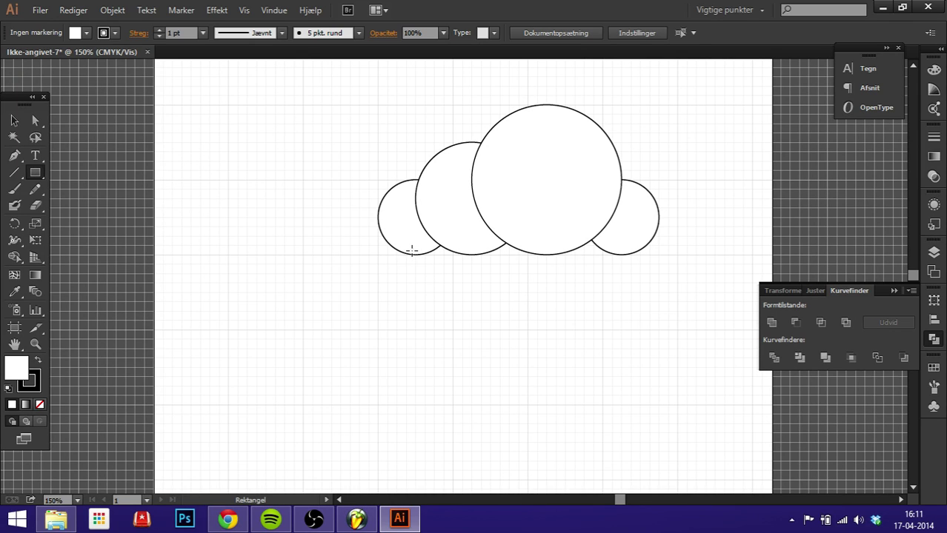
pyautogui.moveTo(416, 254)
pyautogui.mouseDown()
pyautogui.moveTo(604, 227)
pyautogui.moveTo(622, 236)
pyautogui.mouseUp()
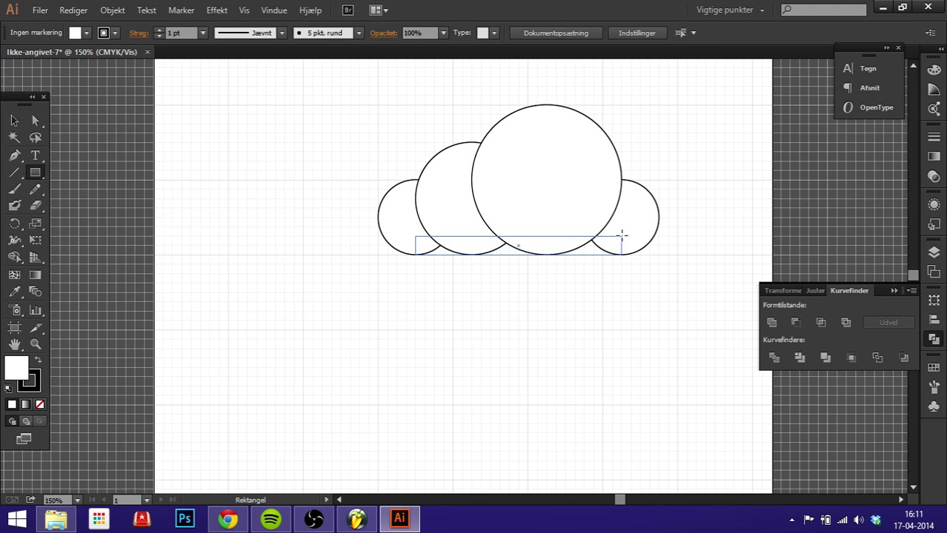
pyautogui.moveTo(620, 232); pyautogui.dragTo(620, 235)
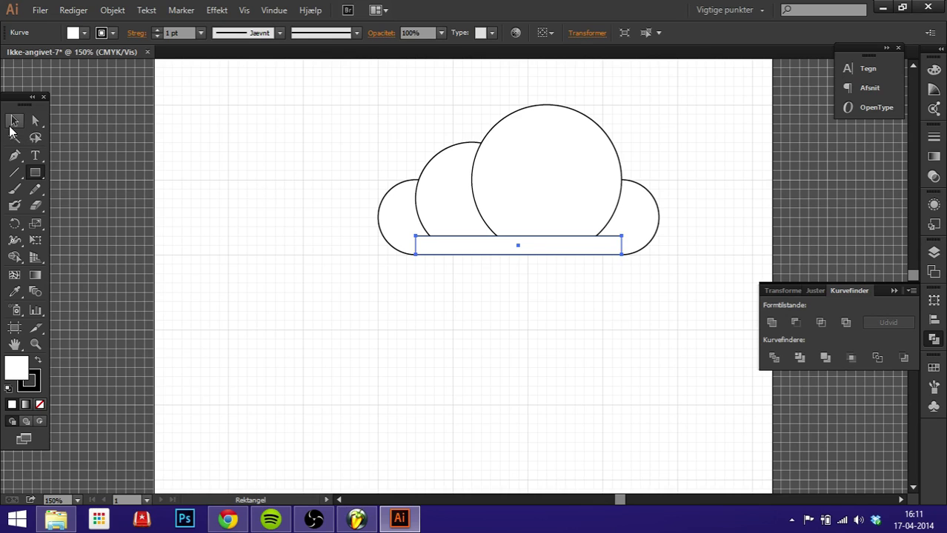
pyautogui.click(14, 120)
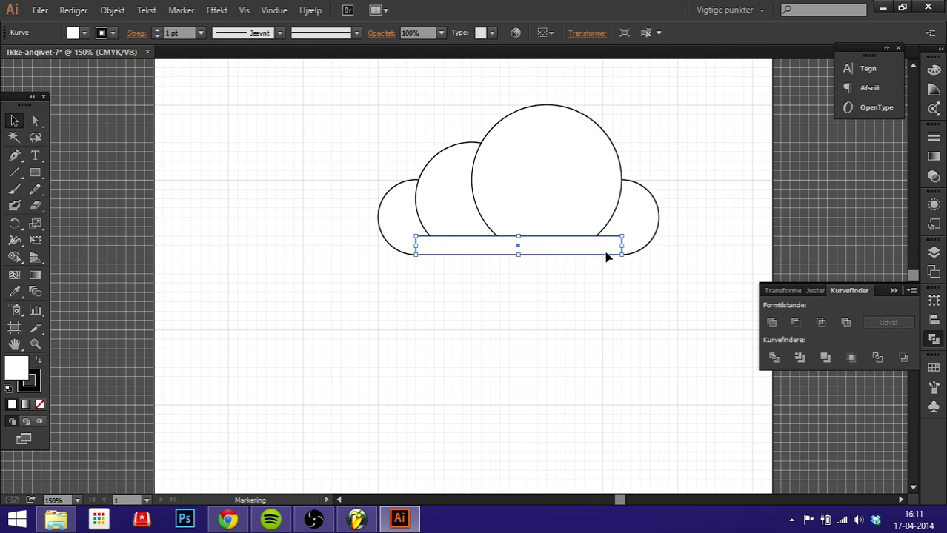
pyautogui.click(315, 184)
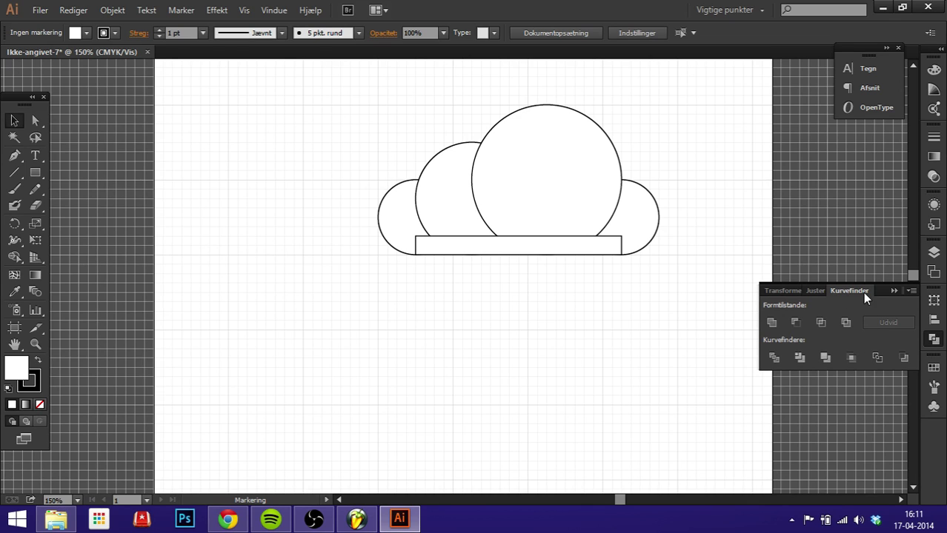
# Marquee-select all circles and the rectangle and combine them with Pathfinder Unite (Forén).
pyautogui.click(271, 13)
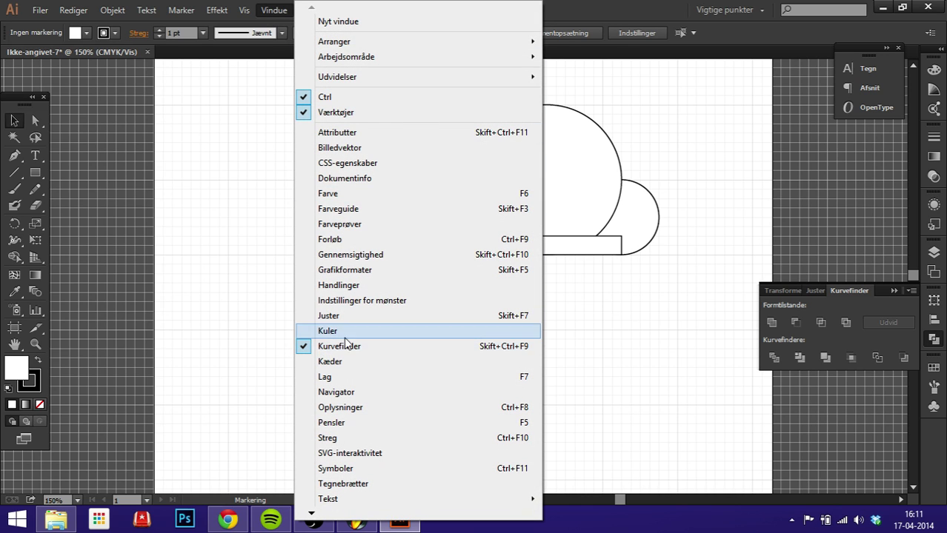
pyautogui.click(601, 307)
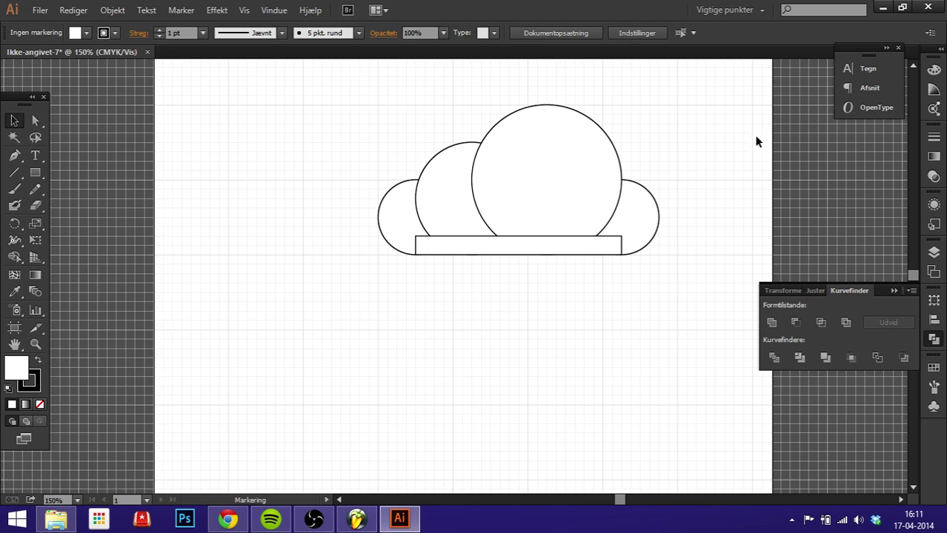
pyautogui.moveTo(688, 111); pyautogui.dragTo(382, 259)
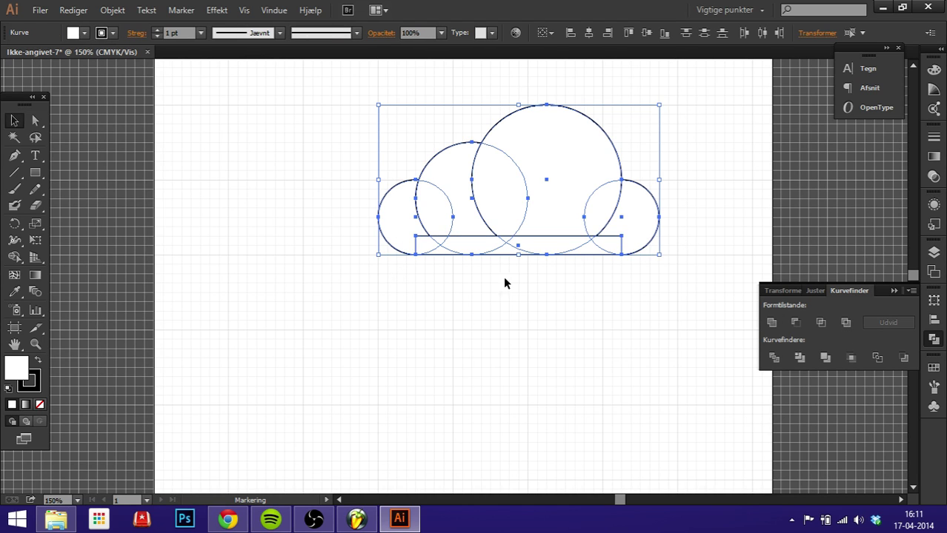
pyautogui.click(771, 323)
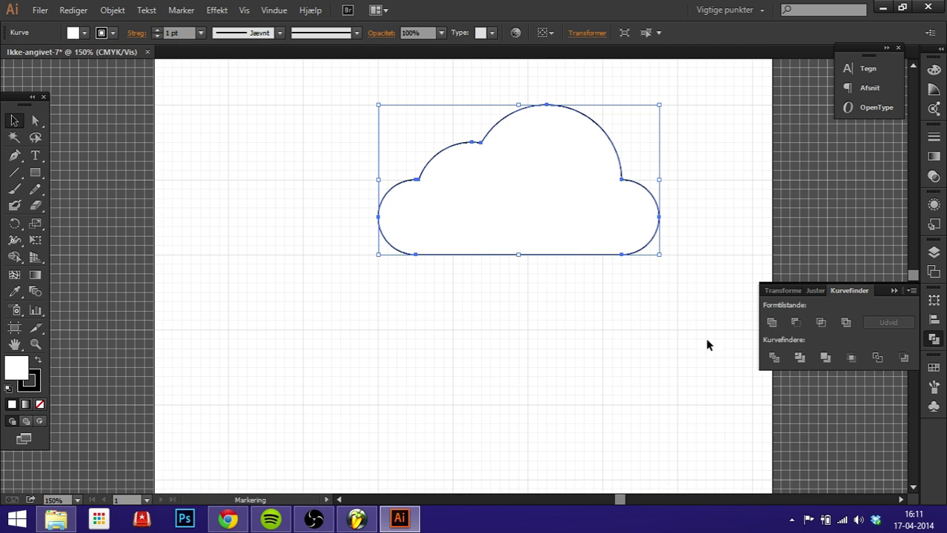
pyautogui.click(583, 306)
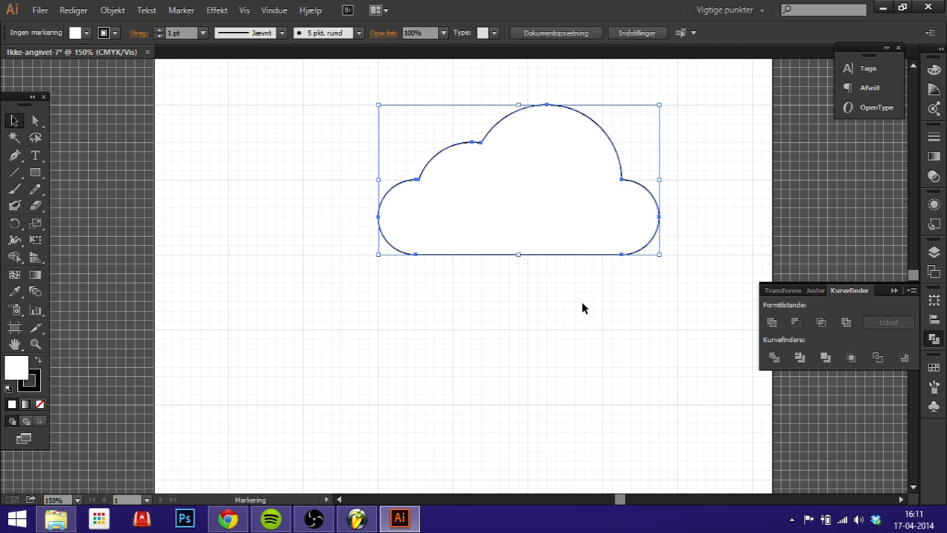
# Select the cloud and set its stroke to None.
pyautogui.click(576, 192)
pyautogui.click(40, 386)
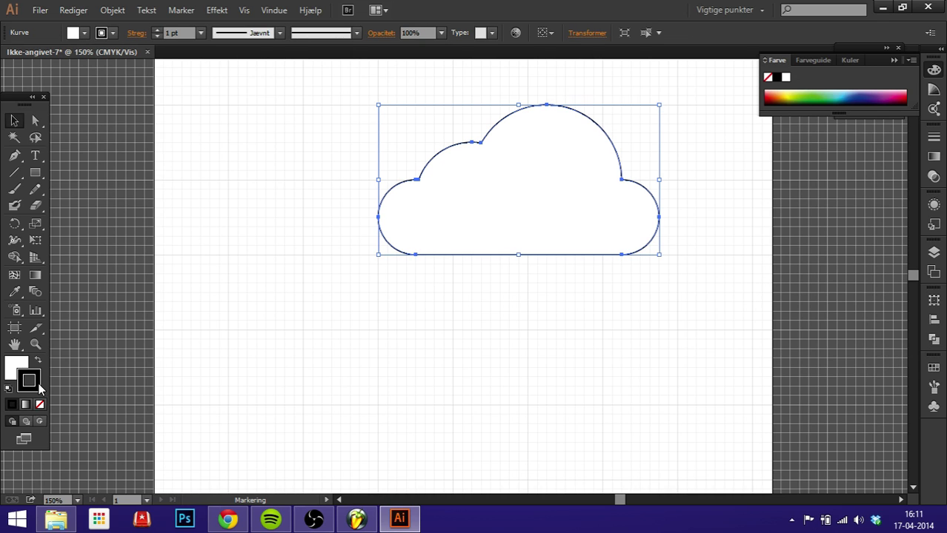
pyautogui.click(33, 383)
pyautogui.click(39, 404)
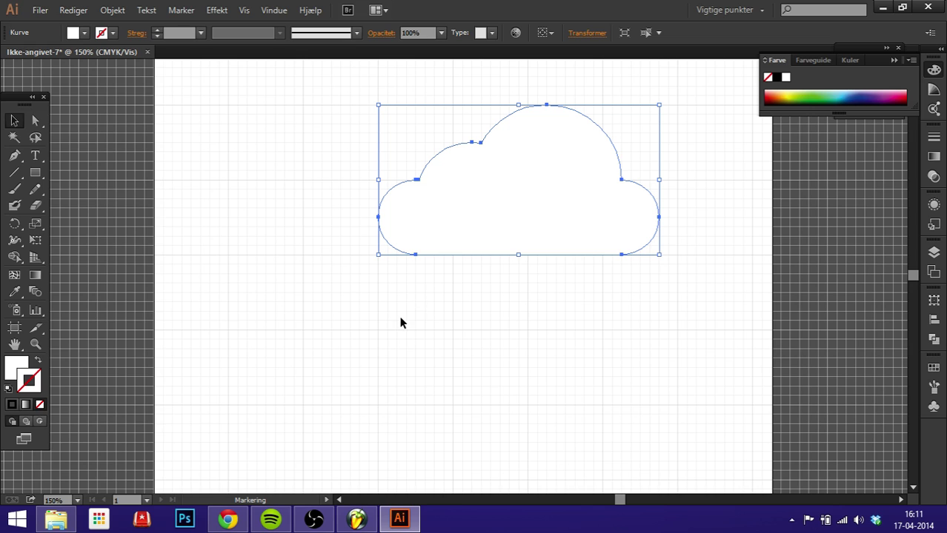
# Fill the cloud with teal-blue #56a5ba from the Color Picker.
pyautogui.doubleClick(17, 363)
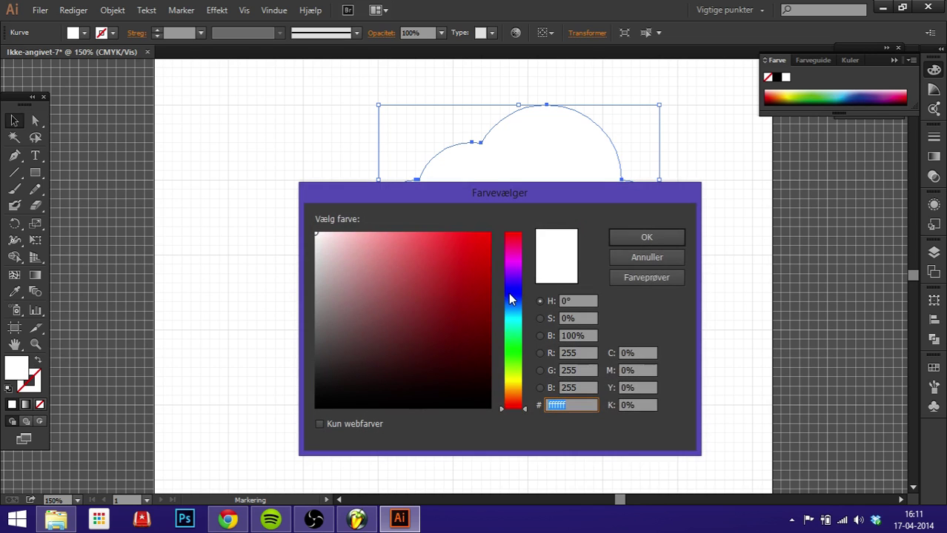
pyautogui.click(511, 320)
pyautogui.click(464, 308)
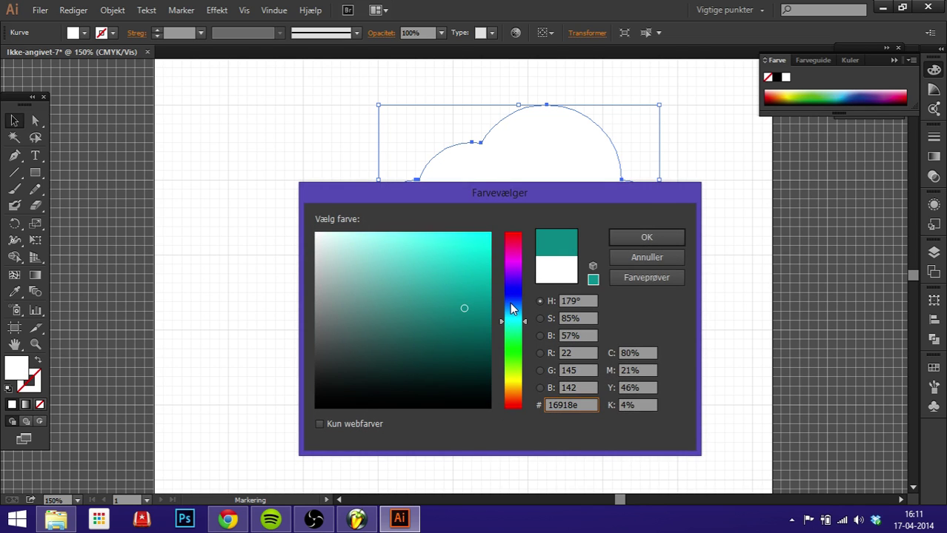
pyautogui.moveTo(511, 309); pyautogui.dragTo(511, 314)
pyautogui.moveTo(429, 287); pyautogui.dragTo(409, 279)
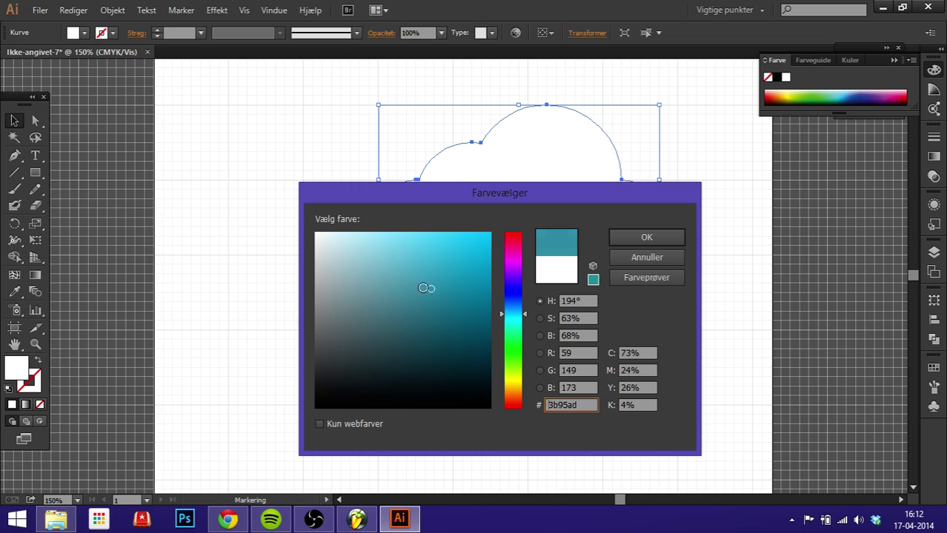
pyautogui.click(655, 238)
pyautogui.click(754, 219)
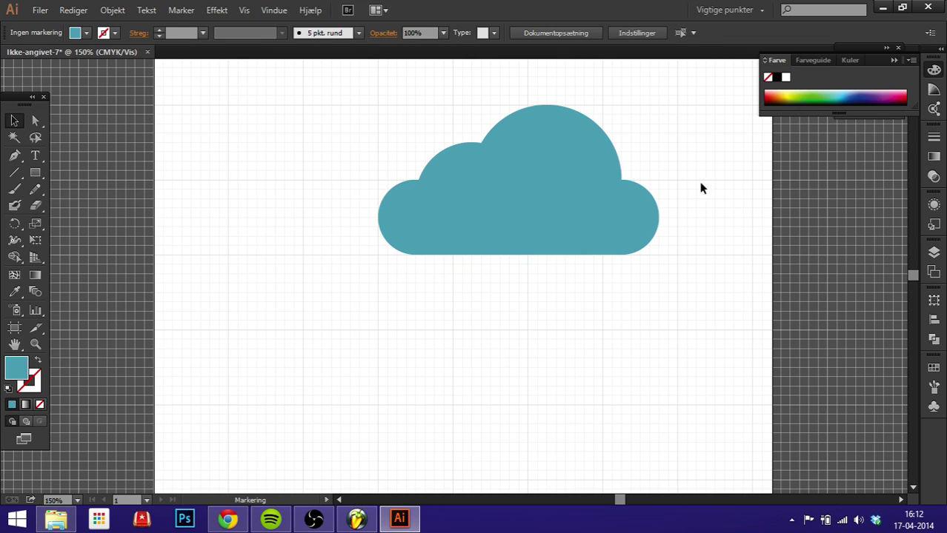
pyautogui.click(575, 213)
pyautogui.click(718, 170)
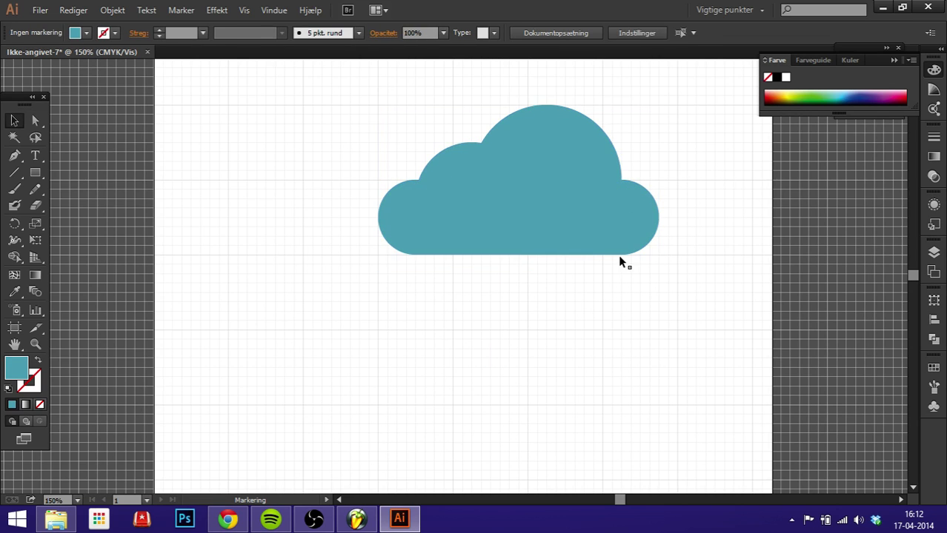